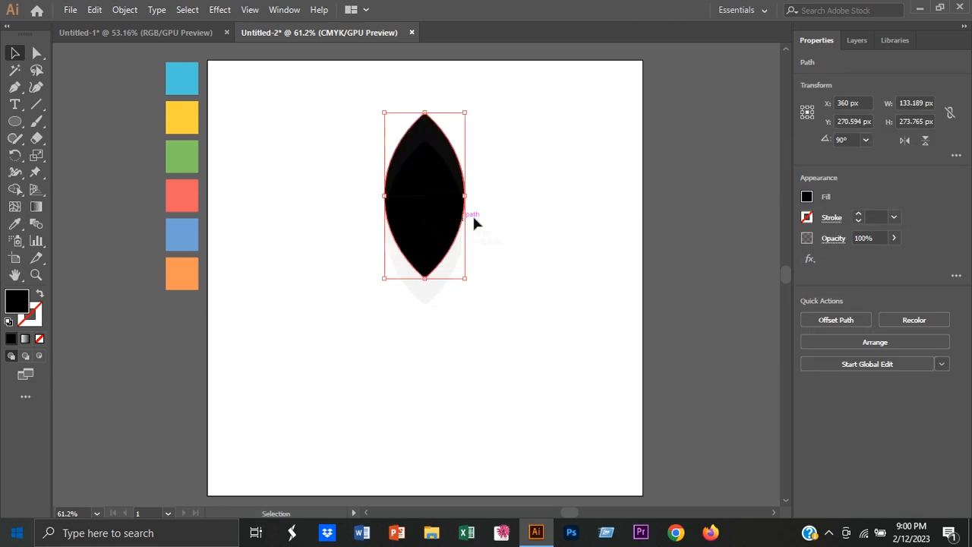
# - Draw a black circle about 26 px in diameter centred just below the leaf's lower tip
pyautogui.click(18, 122)
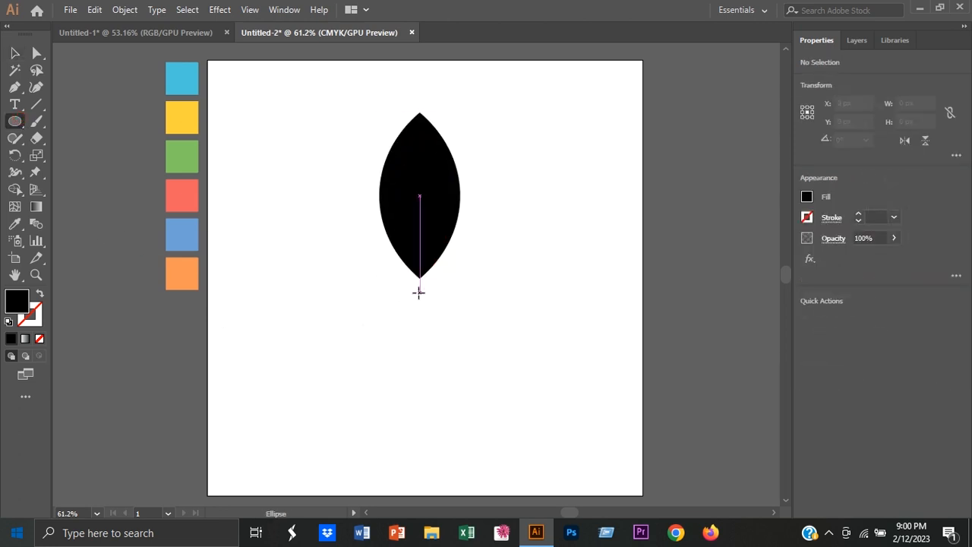
pyautogui.moveTo(420, 285); pyautogui.dragTo(429, 297)
pyautogui.press('Down')
pyautogui.press('Down')
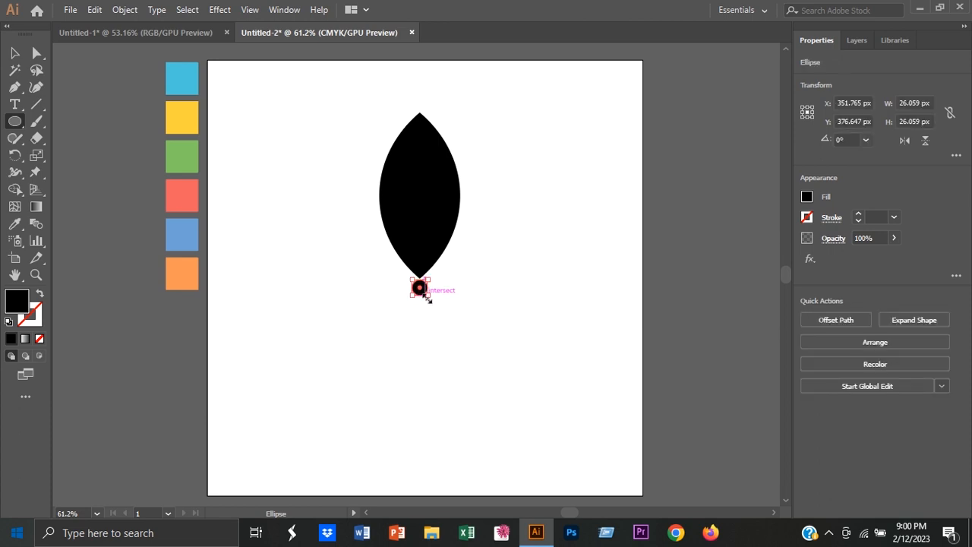
# - Give the black leaf shape a red FF0000 stroke
pyautogui.press('v')
pyautogui.click(358, 272)
pyautogui.click(430, 213)
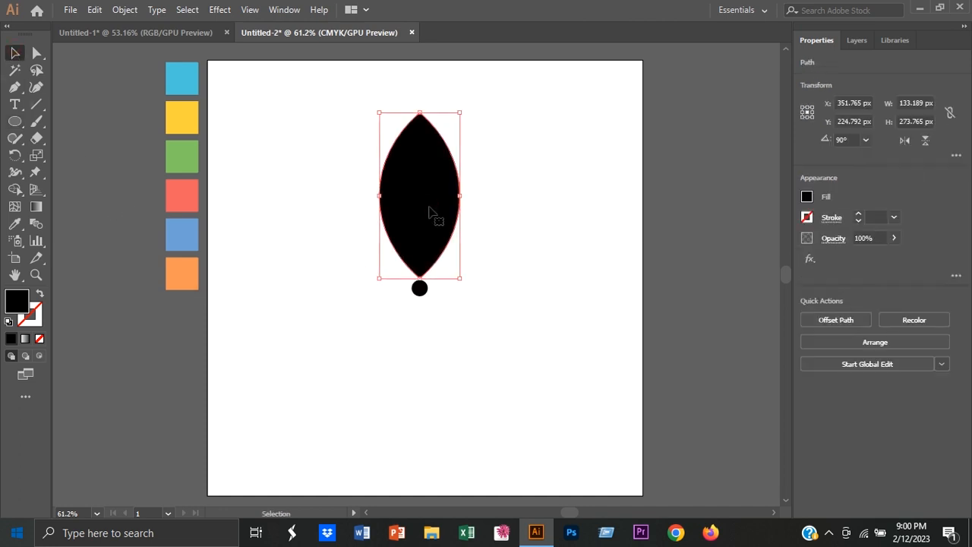
pyautogui.doubleClick(30, 313)
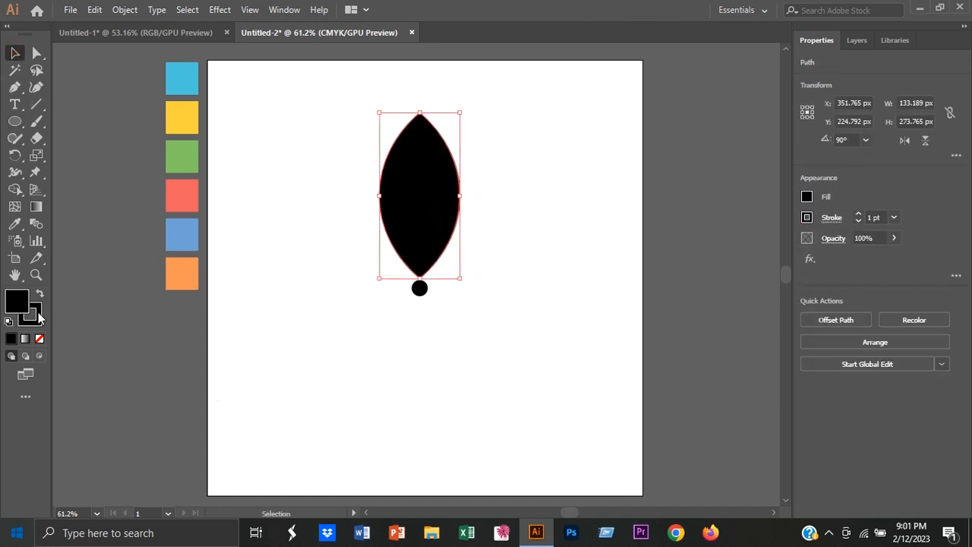
pyautogui.moveTo(554, 206); pyautogui.dragTo(587, 156)
pyautogui.moveTo(518, 178); pyautogui.dragTo(536, 156)
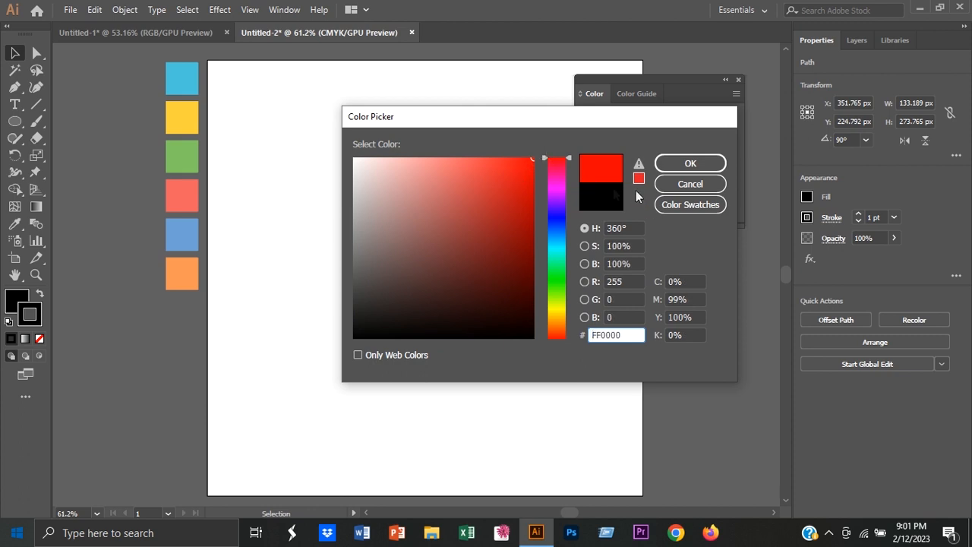
pyautogui.click(693, 164)
pyautogui.click(739, 80)
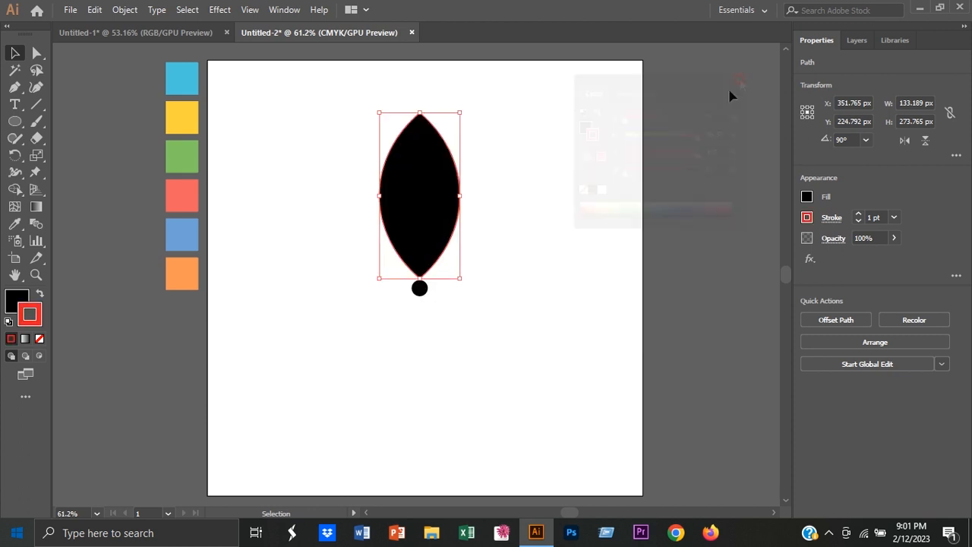
# - Align the leaf's red stroke to the outside and set its weight to 19 pt
pyautogui.click(831, 218)
pyautogui.click(768, 293)
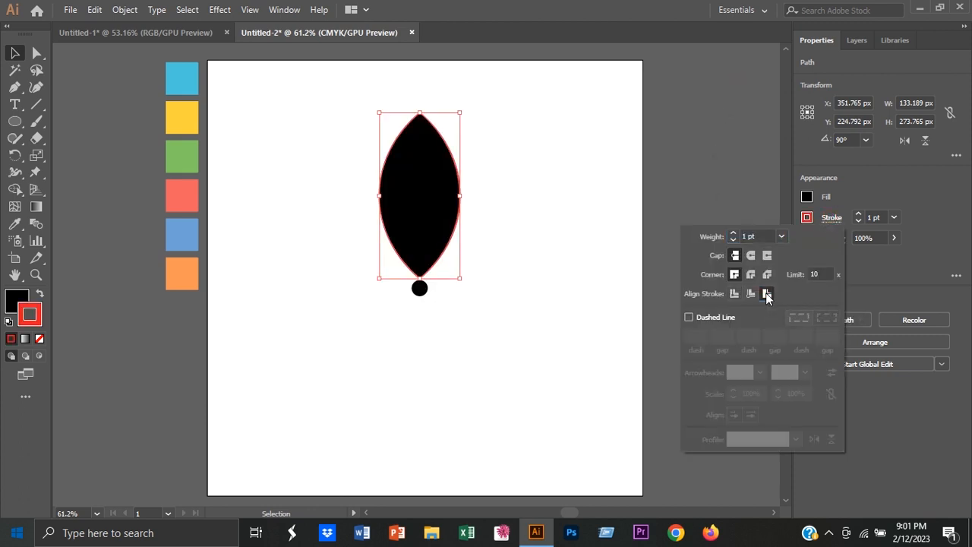
pyautogui.click(779, 198)
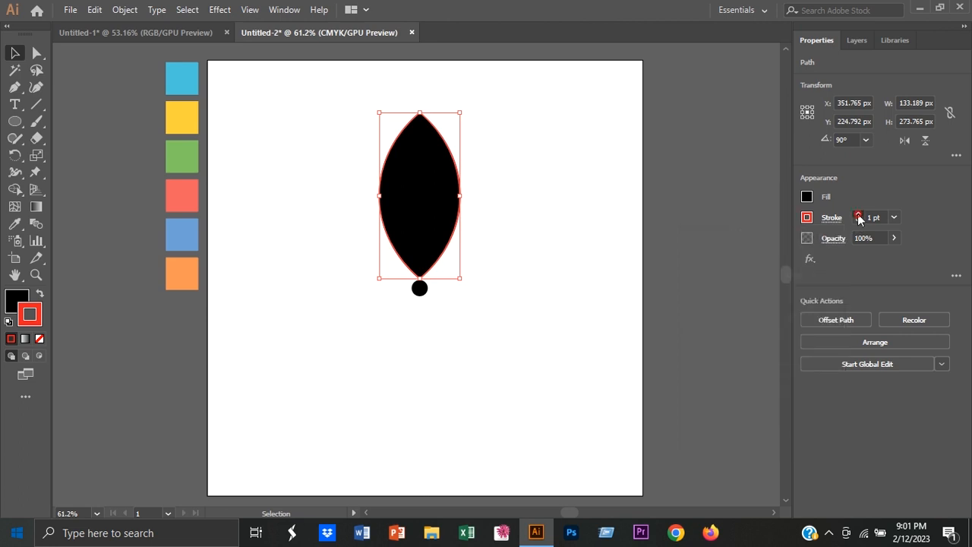
pyautogui.click(858, 215)
pyautogui.click(859, 215)
pyautogui.click(859, 216)
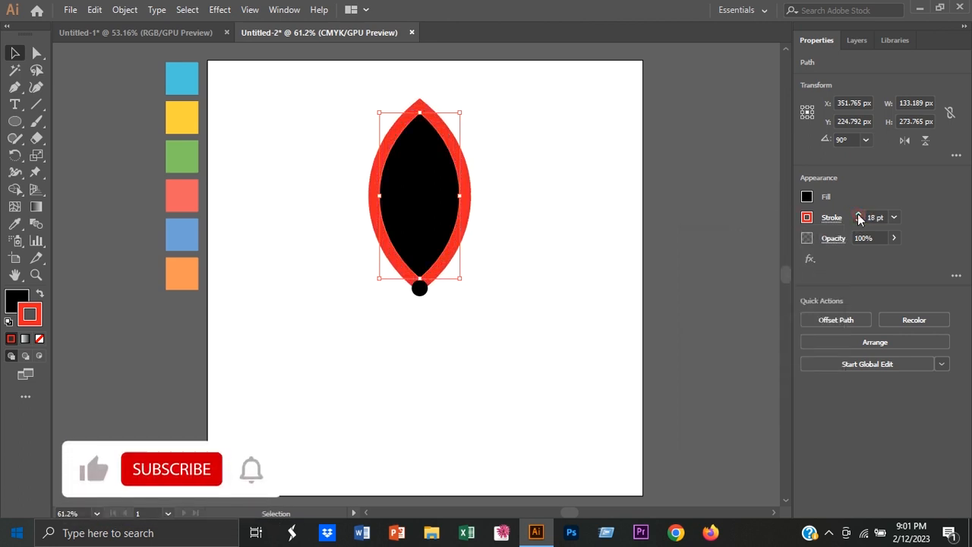
pyautogui.click(858, 216)
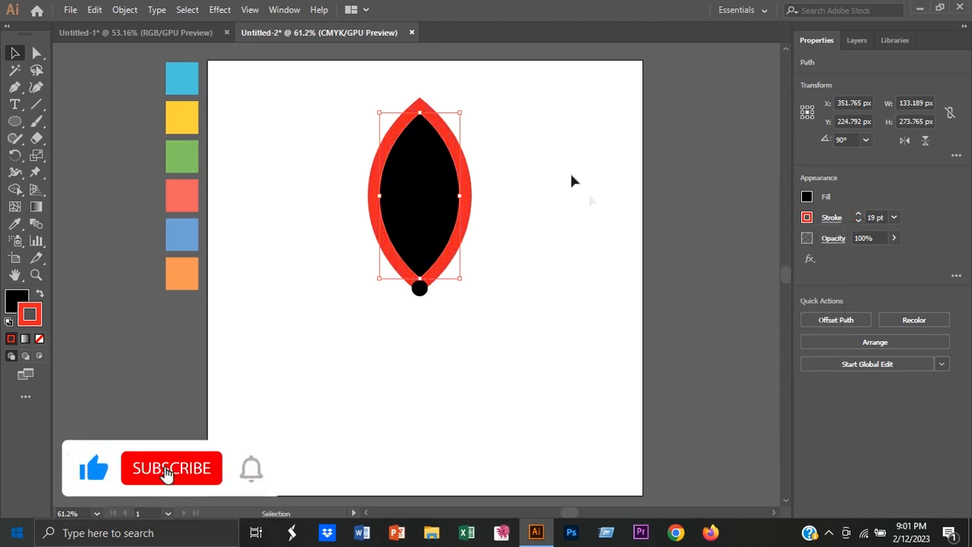
pyautogui.click(572, 181)
# - Copy the leaf around the small circle's centre at 60° intervals to form a six-petal flower
pyautogui.moveTo(314, 130); pyautogui.dragTo(536, 222)
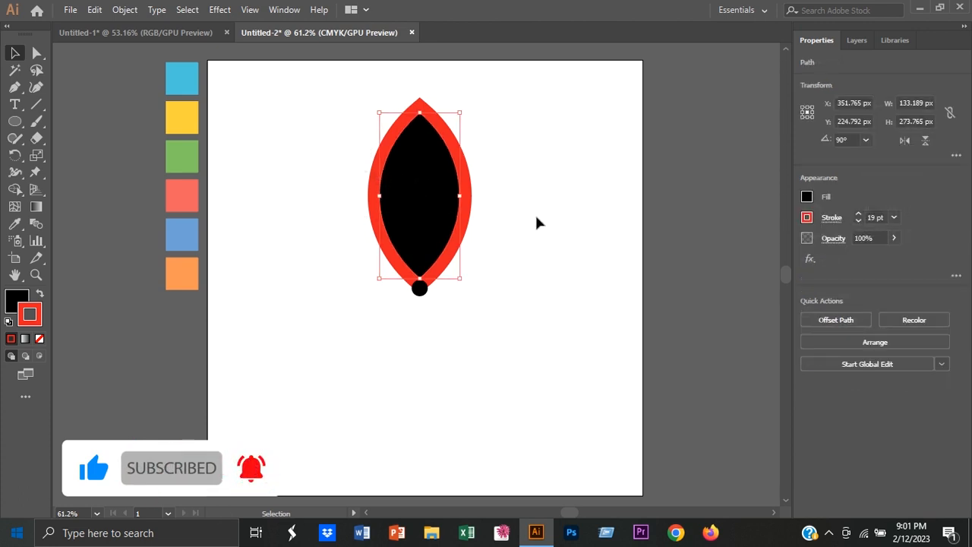
pyautogui.click(15, 155)
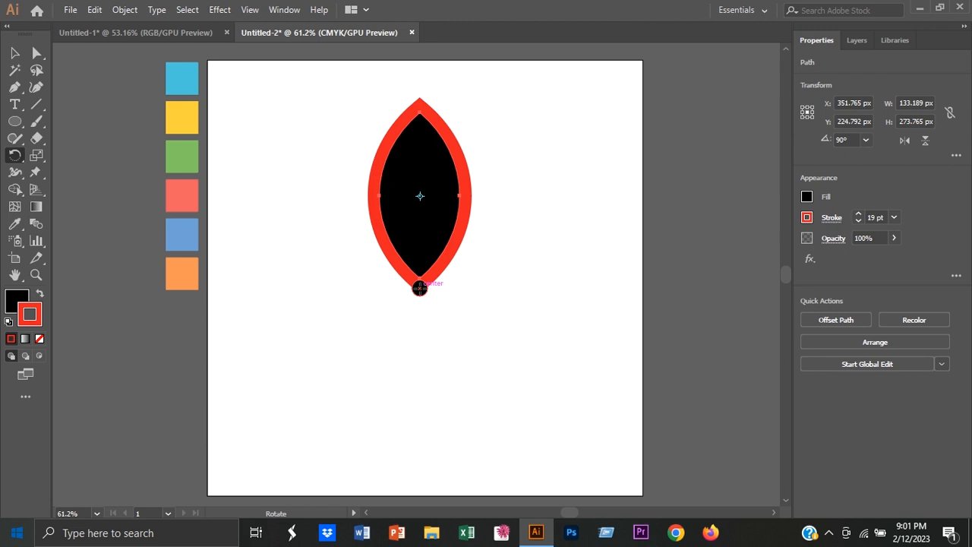
pyautogui.keyDown('alt'); pyautogui.click(420, 288); pyautogui.keyUp('alt')
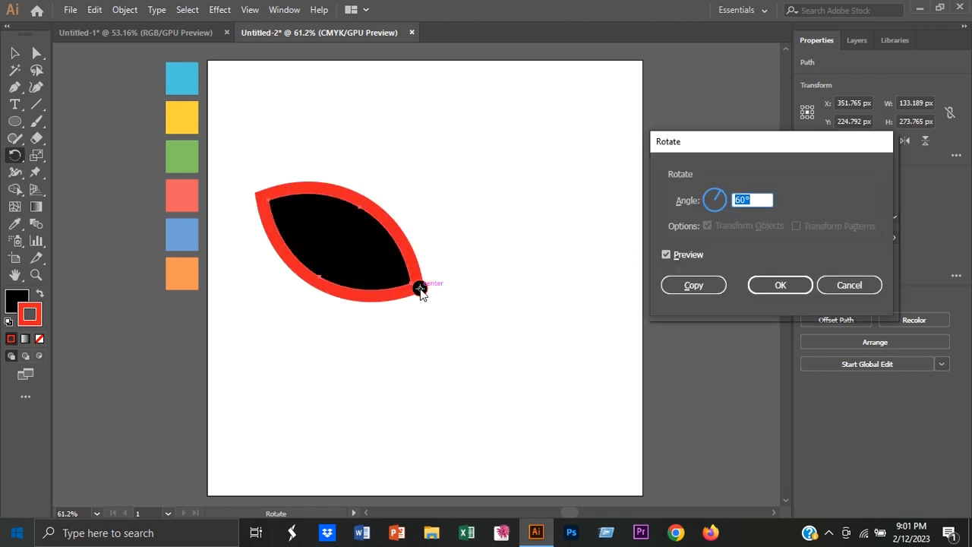
pyautogui.click(693, 285)
pyautogui.hotkey('ctrl', 'd')
pyautogui.hotkey('ctrl', 'd')
pyautogui.hotkey('ctrl', 'd')
pyautogui.hotkey('ctrl', 'd')
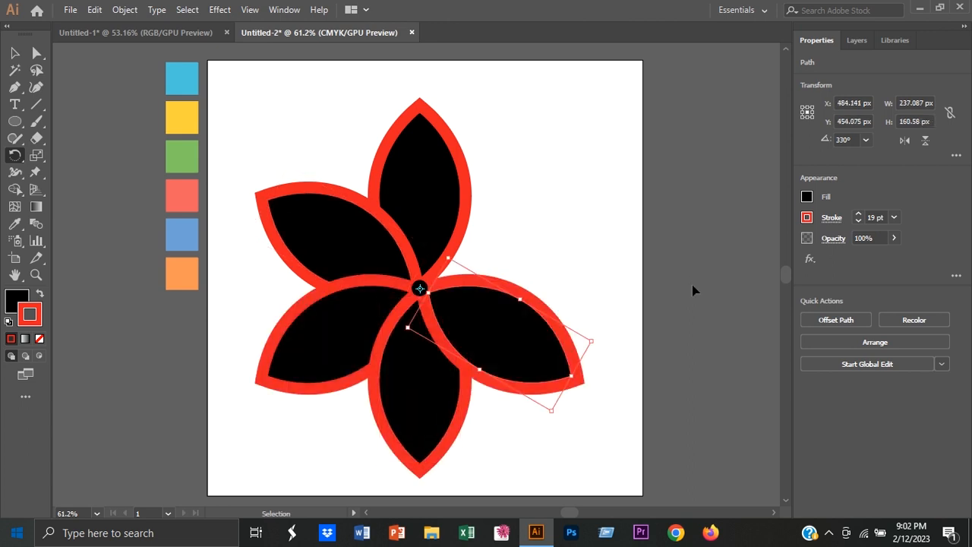
# - Delete the small black circle at the flower's centre
pyautogui.click(15, 52)
pyautogui.click(282, 144)
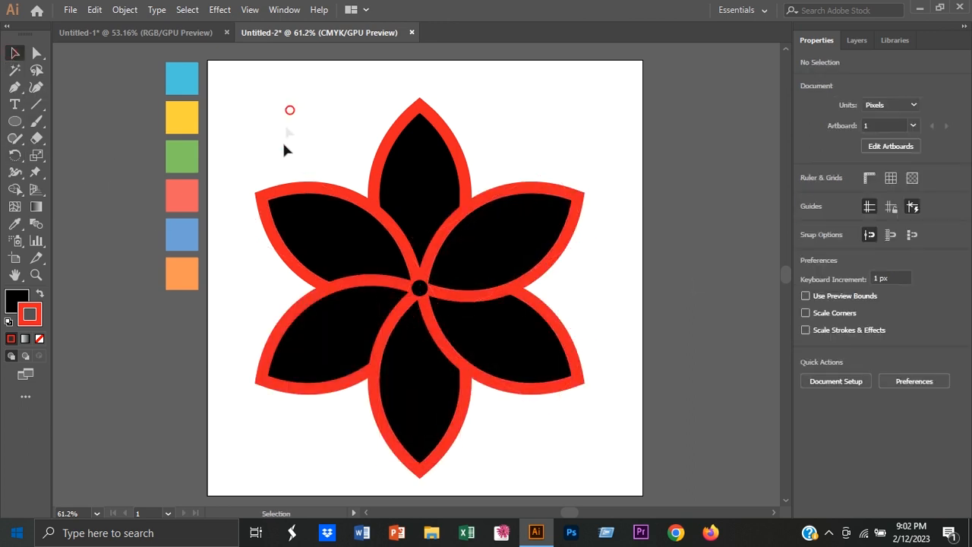
pyautogui.click(420, 288)
pyautogui.press('Delete')
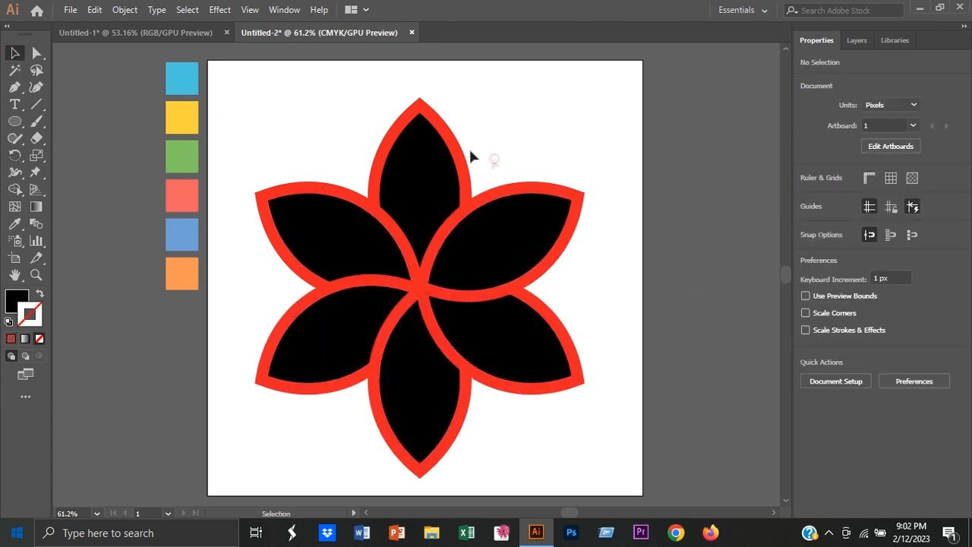
# - Convert the red strokes of all six petals into filled shapes with Outline Stroke
pyautogui.moveTo(232, 109); pyautogui.dragTo(618, 431)
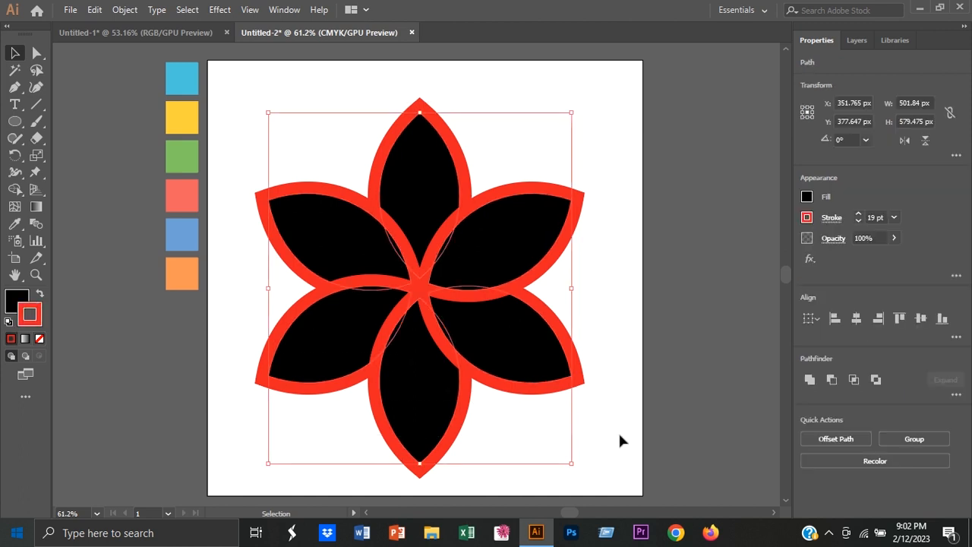
pyautogui.click(124, 9)
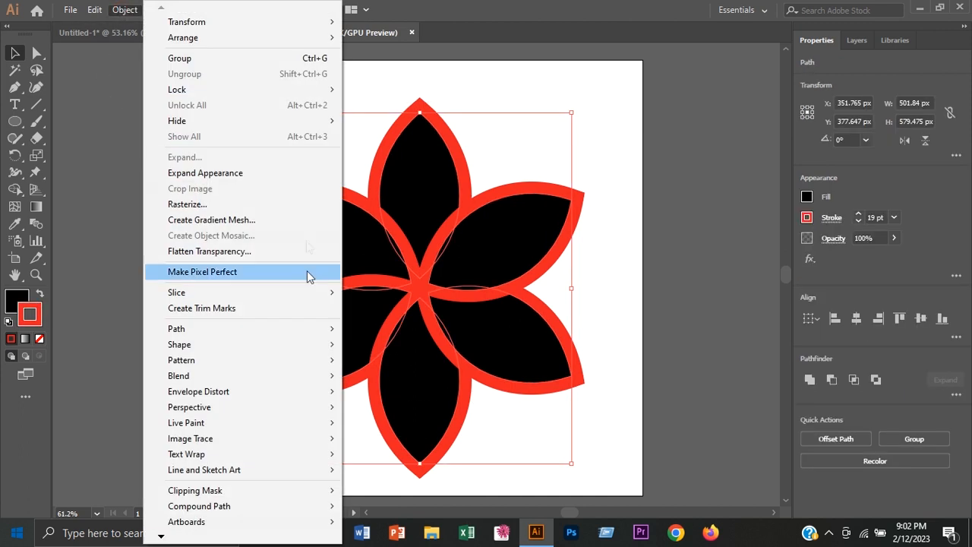
pyautogui.moveTo(307, 338)
pyautogui.click(430, 368)
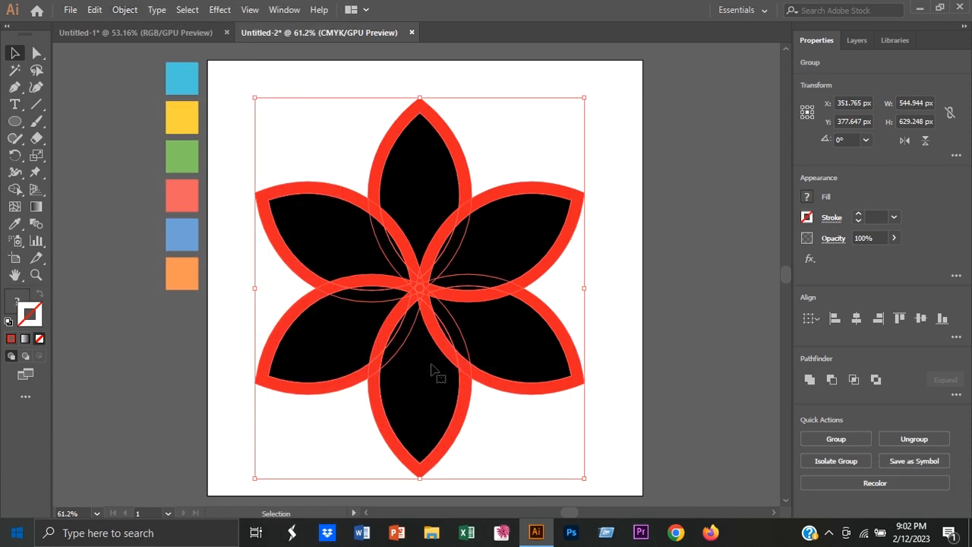
# - Cut the red outline shapes away from around the petals with the Shape Builder tool, leaving gaps between them
pyautogui.click(608, 336)
pyautogui.moveTo(217, 86); pyautogui.dragTo(616, 455)
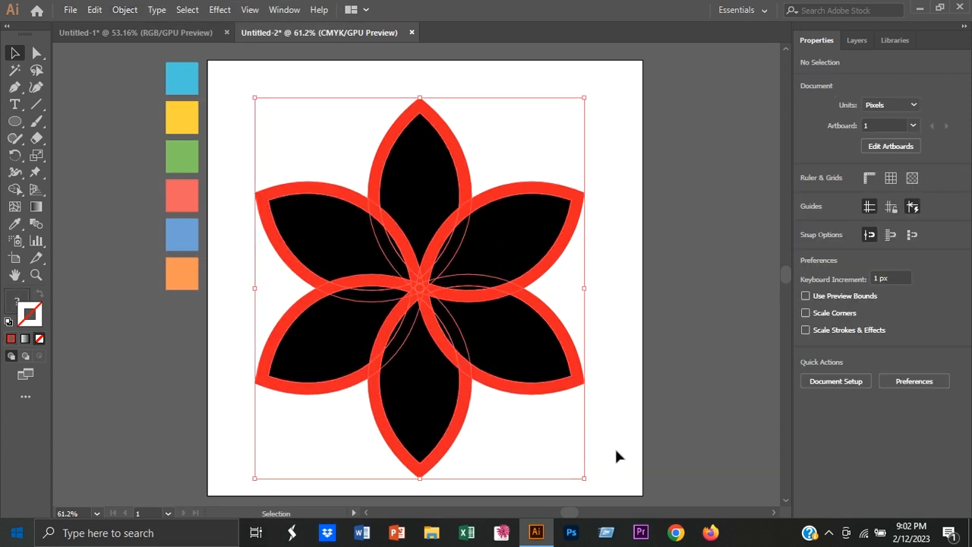
pyautogui.click(12, 190)
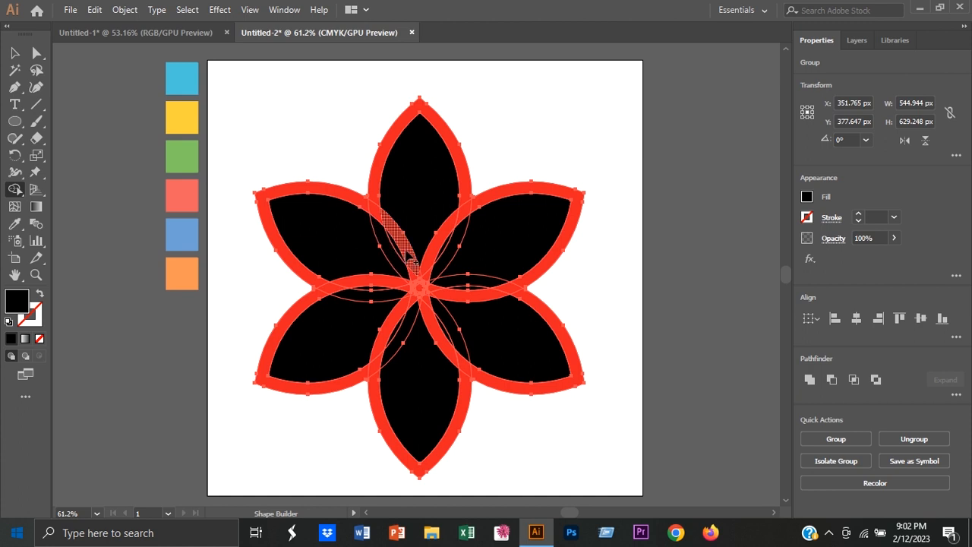
pyautogui.moveTo(408, 257)
pyautogui.keyDown('alt'); pyautogui.mouseDown()
pyautogui.moveTo(371, 208)
pyautogui.moveTo(346, 196)
pyautogui.moveTo(368, 286)
pyautogui.moveTo(305, 310)
pyautogui.mouseUp(); pyautogui.keyUp('alt')
pyautogui.keyDown('alt'); pyautogui.click(326, 196); pyautogui.keyUp('alt')
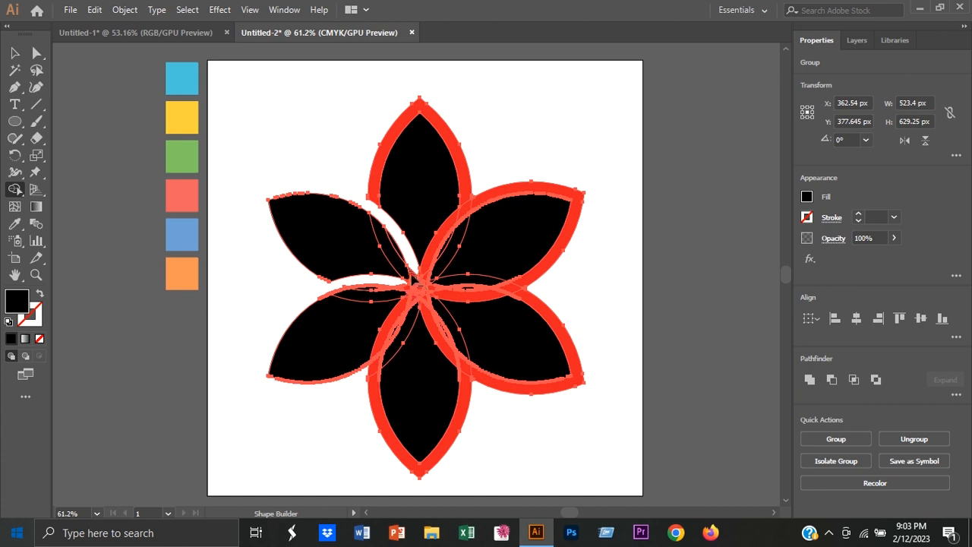
pyautogui.keyDown('alt'); pyautogui.click(391, 329); pyautogui.keyUp('alt')
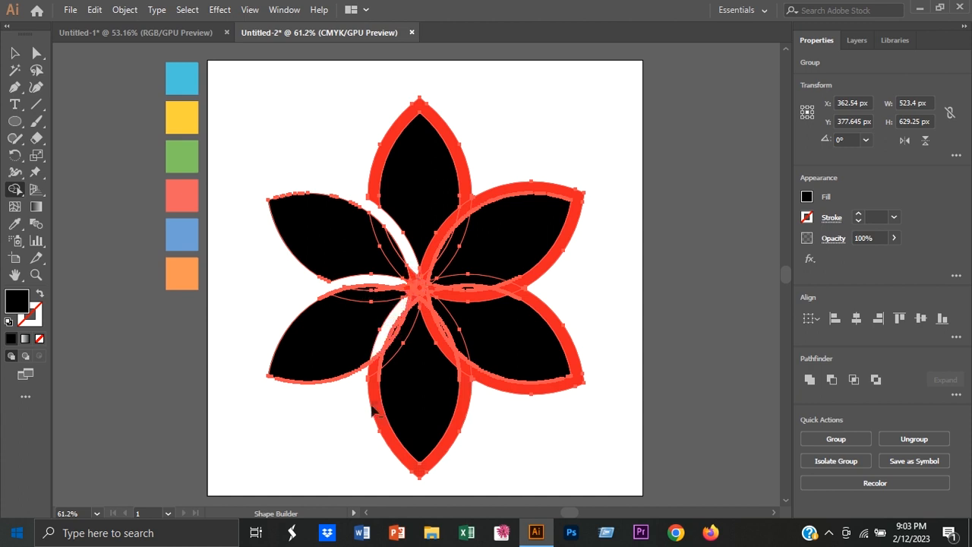
pyautogui.keyDown('alt'); pyautogui.click(374, 411); pyautogui.keyUp('alt')
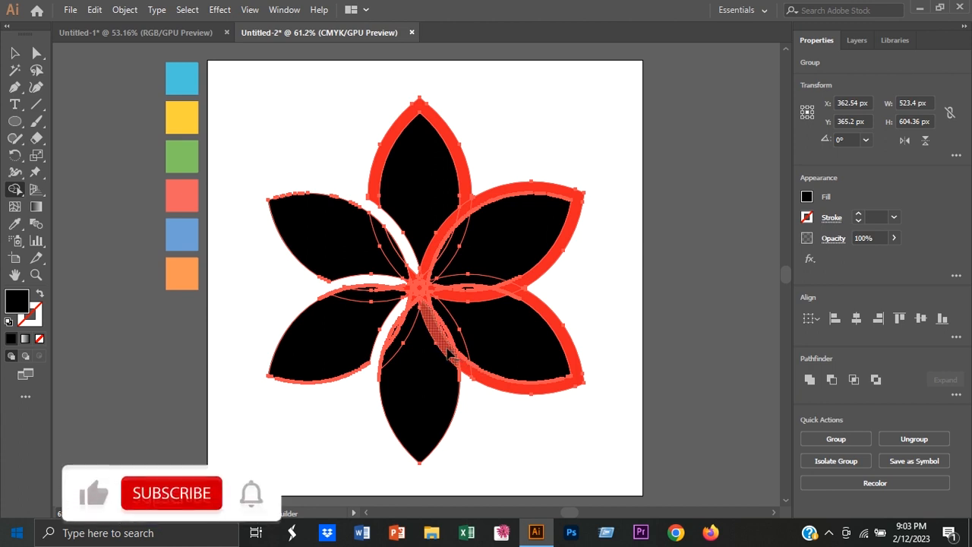
pyautogui.keyDown('alt'); pyautogui.click(486, 386); pyautogui.keyUp('alt')
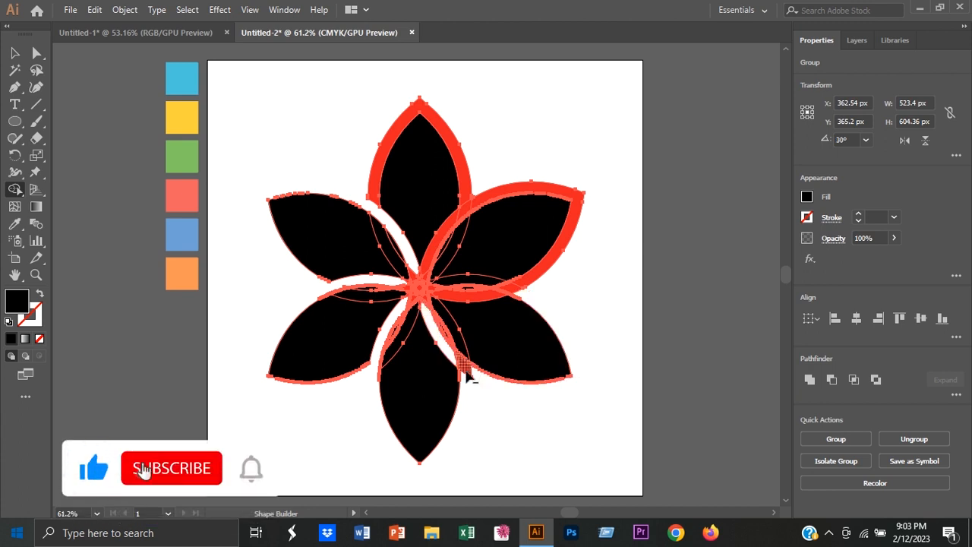
pyautogui.keyDown('alt'); pyautogui.click(532, 276); pyautogui.keyUp('alt')
pyautogui.keyDown('alt'); pyautogui.click(464, 194); pyautogui.keyUp('alt')
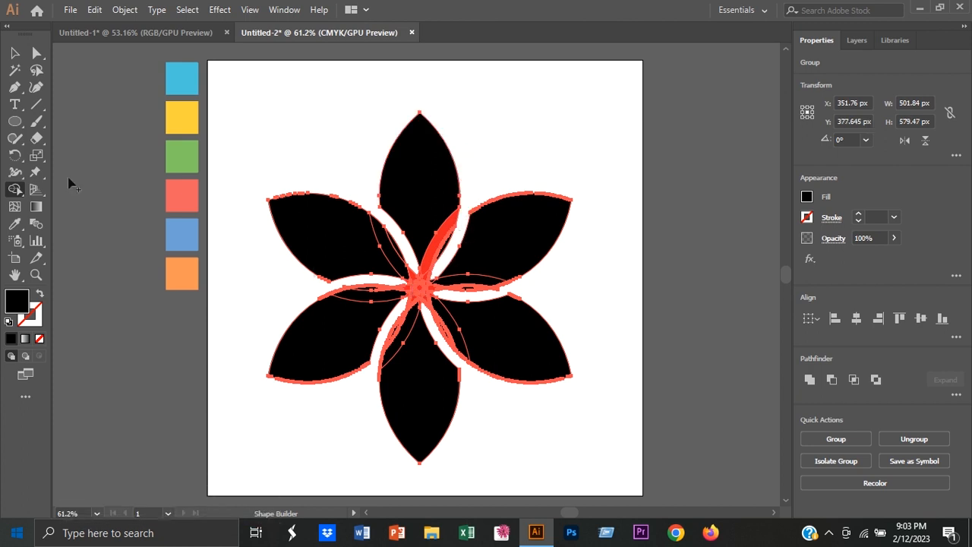
# - Merge the overlap fragments into their petals and remove the red pieces at the flower's centre with the Shape Builder tool
pyautogui.press('v')
pyautogui.click(591, 157)
pyautogui.moveTo(238, 107); pyautogui.dragTo(590, 440)
pyautogui.hotkey('shift', 'm')
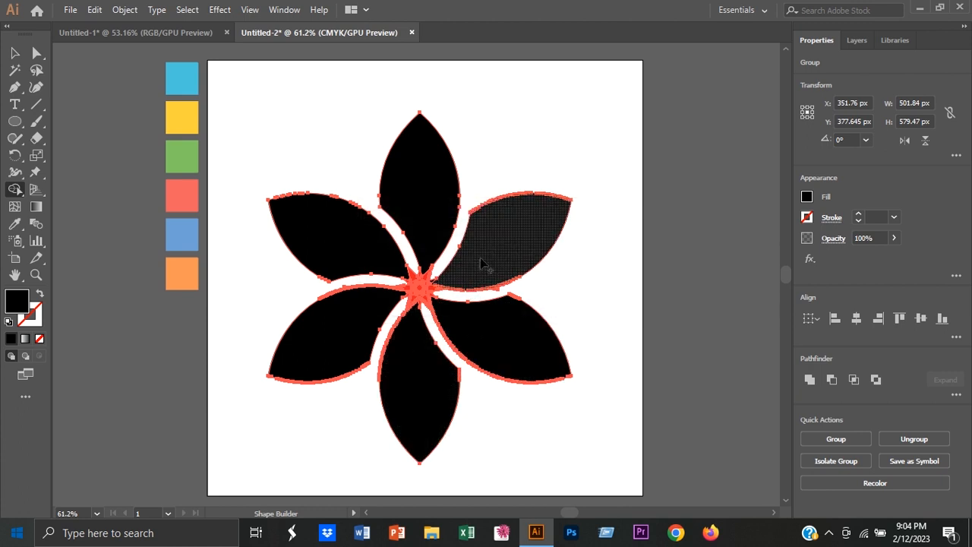
pyautogui.scroll(2, 427, 295)
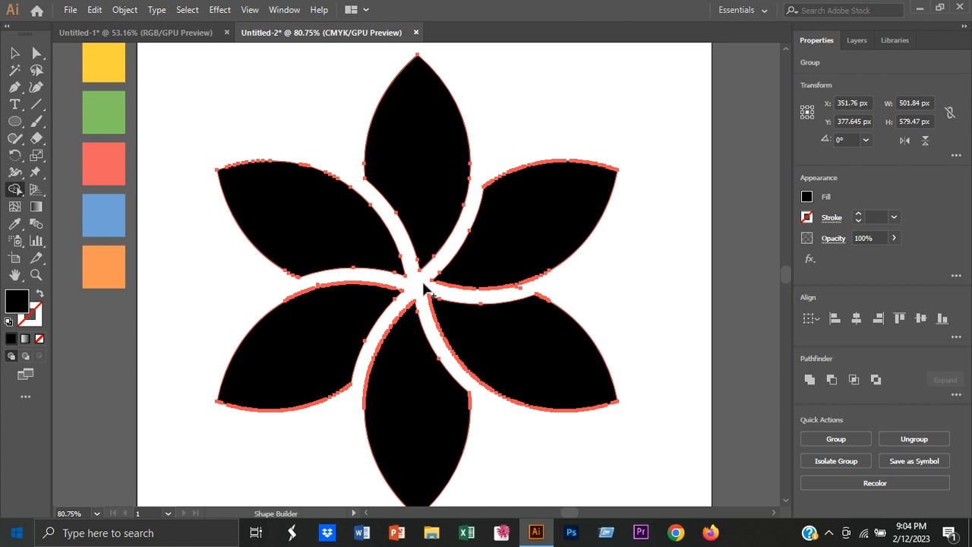
pyautogui.click(522, 290)
pyautogui.click(15, 52)
pyautogui.click(642, 278)
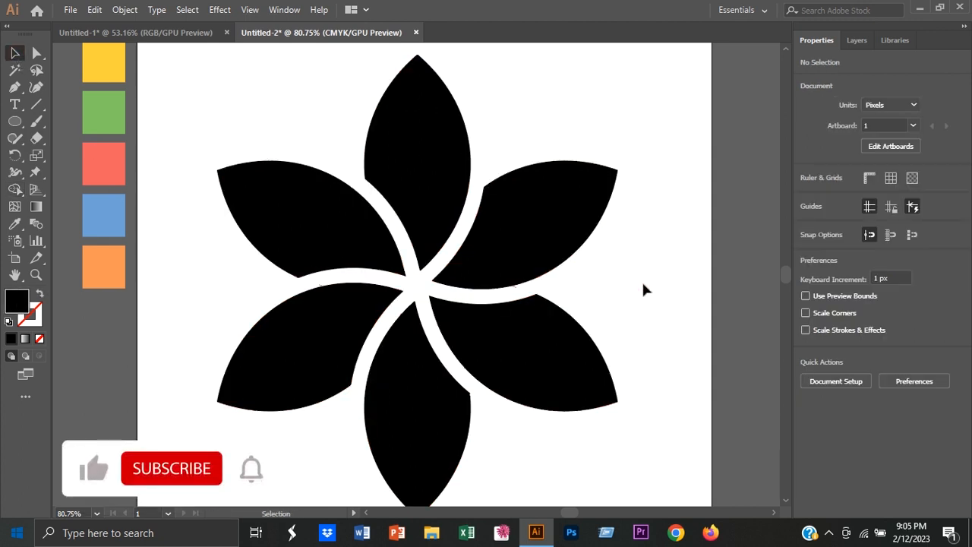
# - Remove the remaining stray slivers along the petal edges with the Shape Builder tool
pyautogui.moveTo(214, 106); pyautogui.dragTo(549, 398)
pyautogui.moveTo(366, 337); pyautogui.dragTo(462, 365)
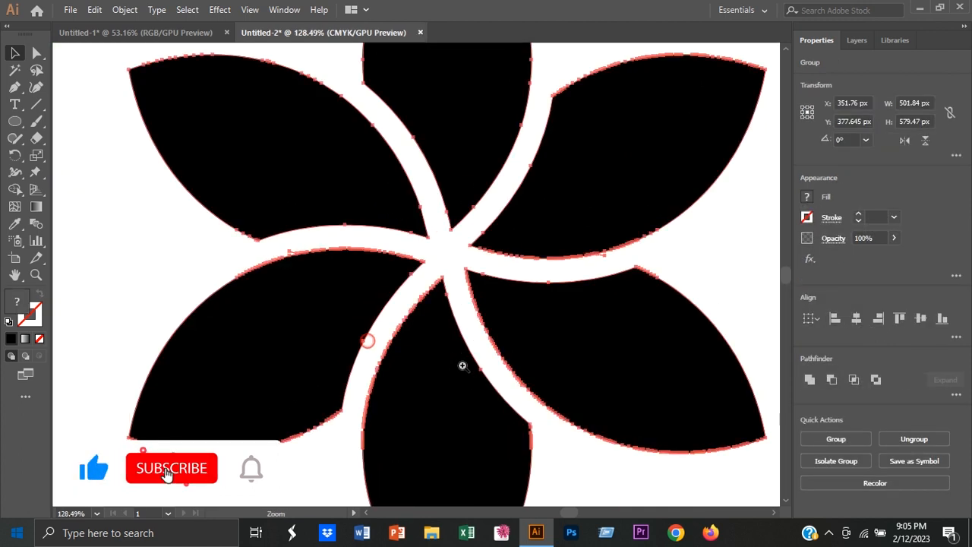
pyautogui.hotkey('shift', 'm')
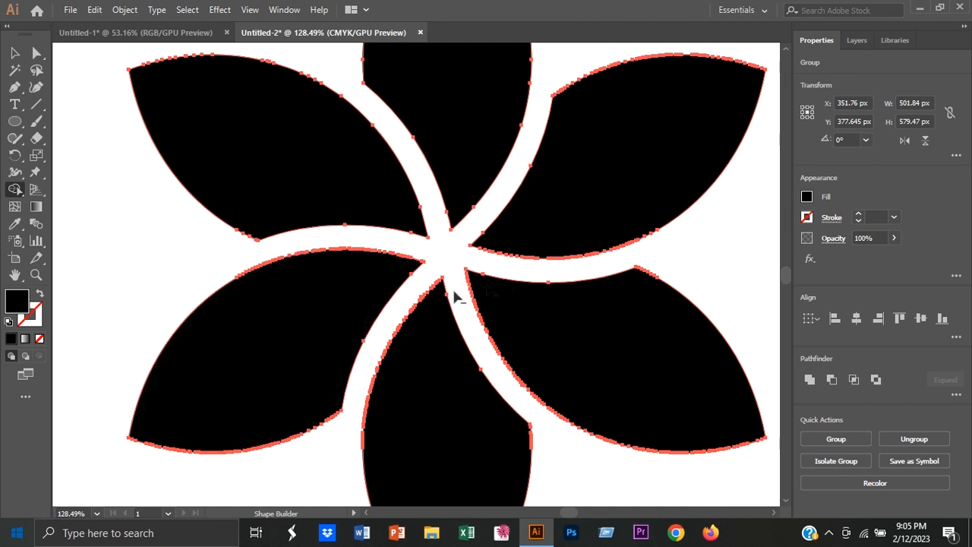
pyautogui.press('v')
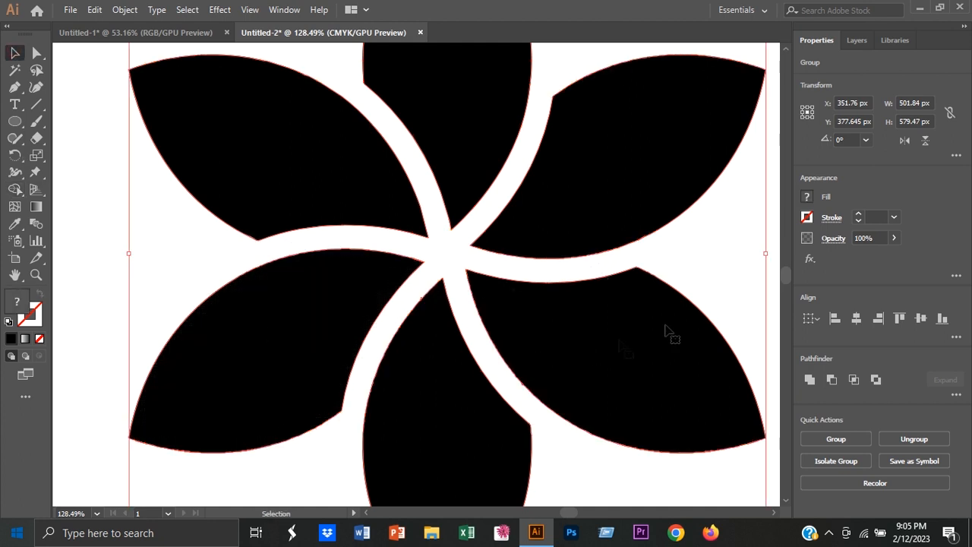
pyautogui.click(741, 271)
# - Select the flower's petals one at a time to check them as separate shapes
pyautogui.press('z')
pyautogui.moveTo(697, 293); pyautogui.dragTo(600, 400)
pyautogui.press('v')
pyautogui.click(357, 238)
pyautogui.click(319, 310)
pyautogui.click(507, 332)
pyautogui.click(507, 249)
pyautogui.click(515, 149)
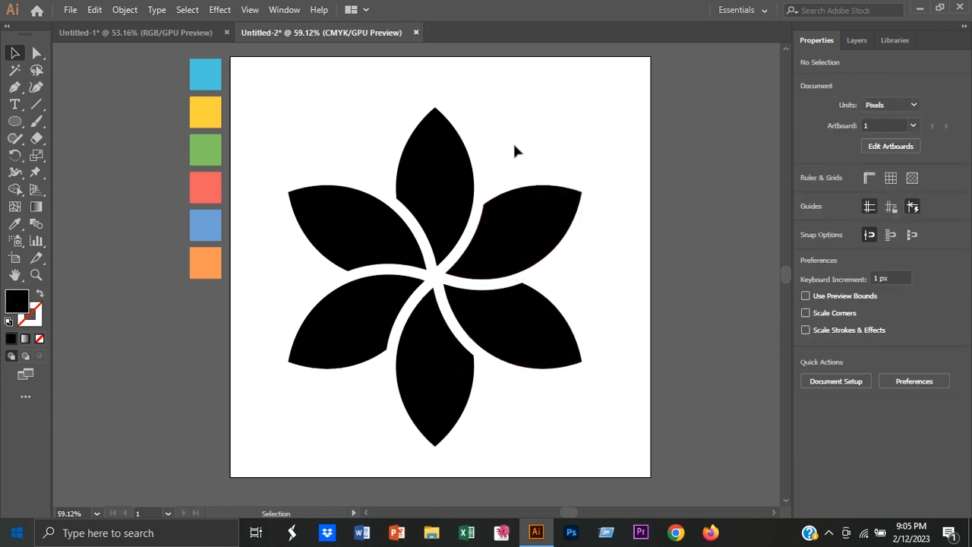
# - Move the whole flower slightly upward on the artboard
pyautogui.moveTo(230, 86); pyautogui.dragTo(627, 432)
pyautogui.moveTo(502, 240); pyautogui.dragTo(504, 233)
pyautogui.click(636, 205)
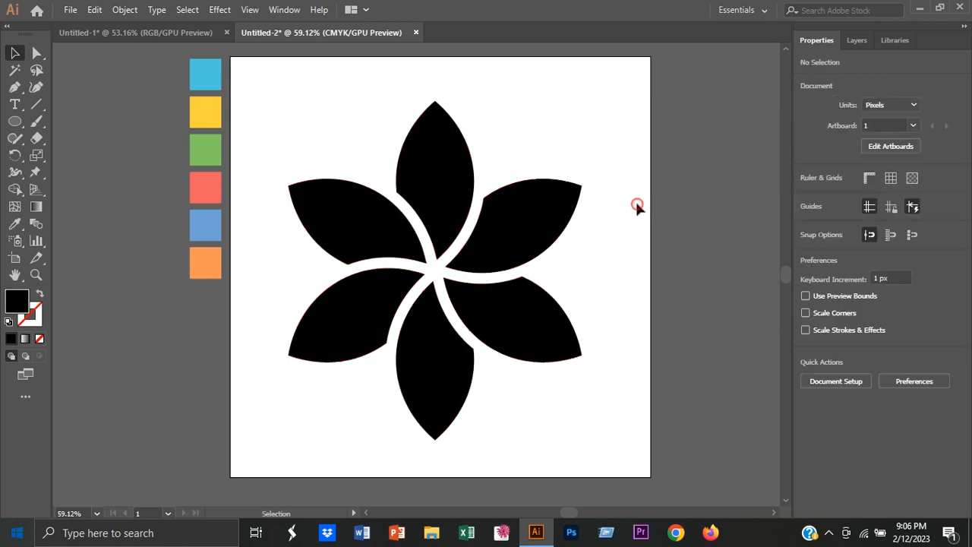
# - Fill the flower's top petal with the yellow swatch colour and the upper-left petal with cyan using the Eyedropper
pyautogui.click(450, 194)
pyautogui.click(13, 225)
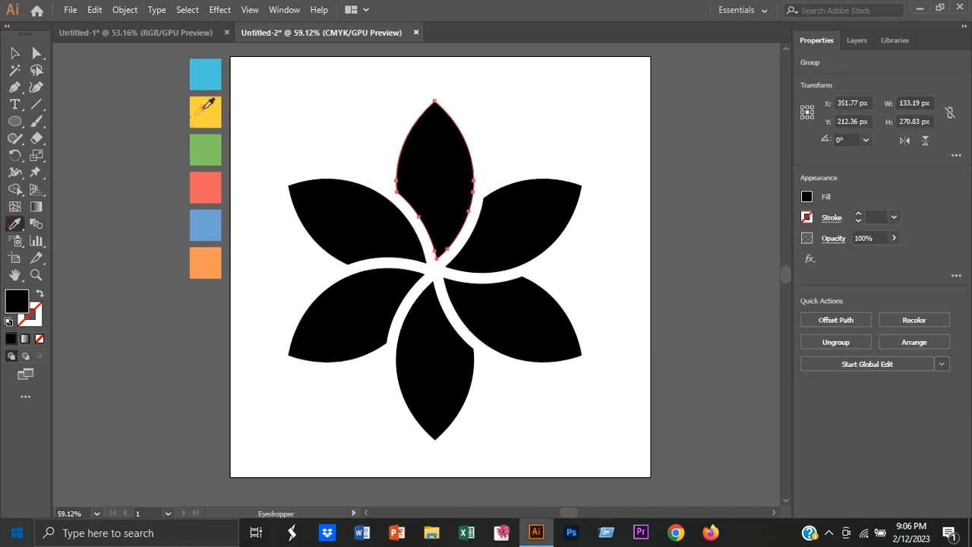
pyautogui.click(204, 109)
pyautogui.keyDown('ctrl'); pyautogui.click(329, 217); pyautogui.keyUp('ctrl')
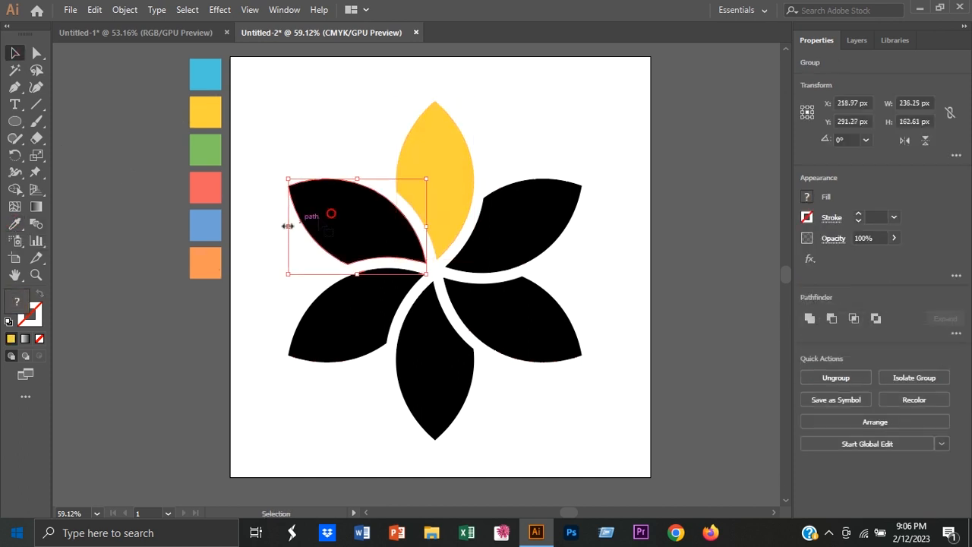
pyautogui.click(205, 74)
# - Colour the lower-left petal with the red swatch and the bottom petal with the green swatch using the Eyedropper
pyautogui.click(14, 52)
pyautogui.click(341, 328)
pyautogui.click(15, 224)
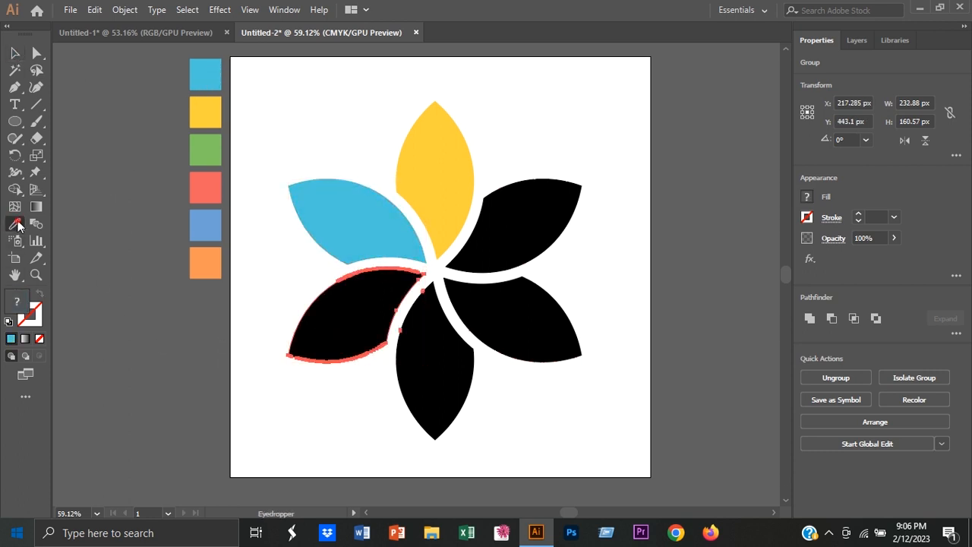
pyautogui.click(215, 182)
pyautogui.click(14, 52)
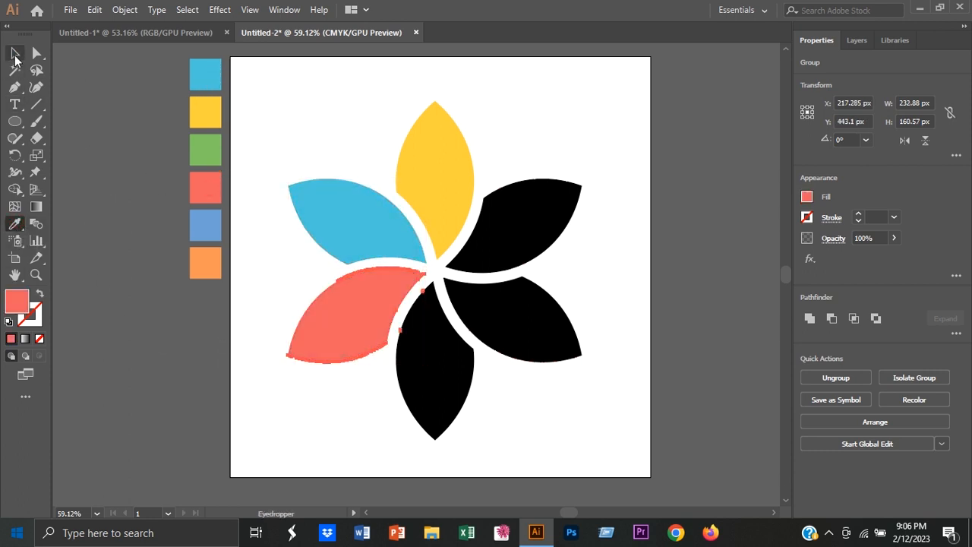
pyautogui.click(423, 389)
pyautogui.click(14, 224)
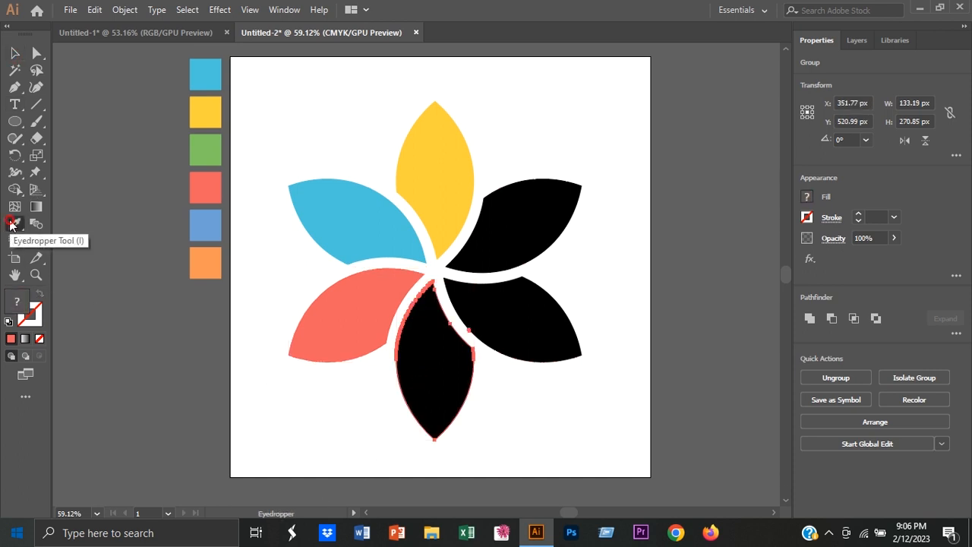
pyautogui.click(205, 149)
# - Colour the lower-right petal with the orange swatch and the upper-right petal with the medium blue swatch using the Eyedropper
pyautogui.click(15, 52)
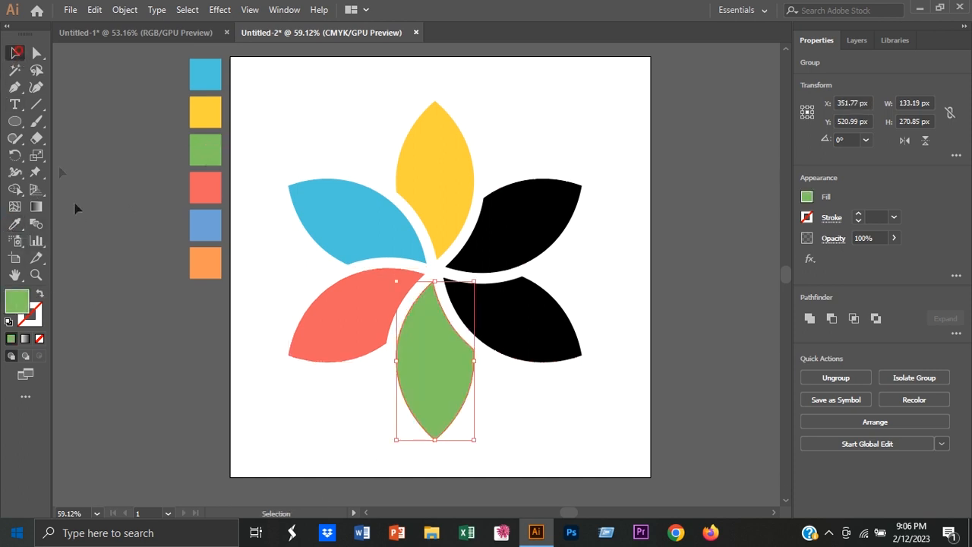
pyautogui.click(497, 330)
pyautogui.click(13, 225)
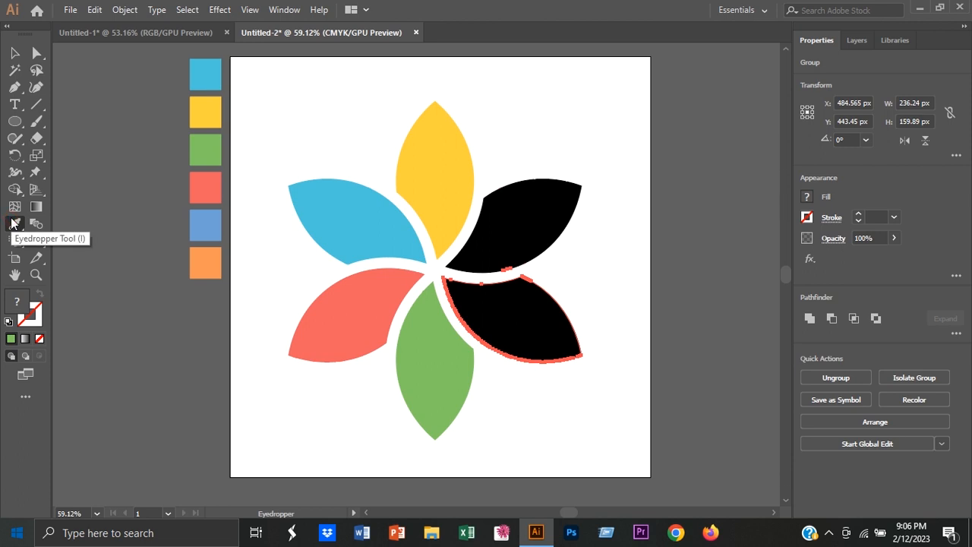
pyautogui.click(209, 261)
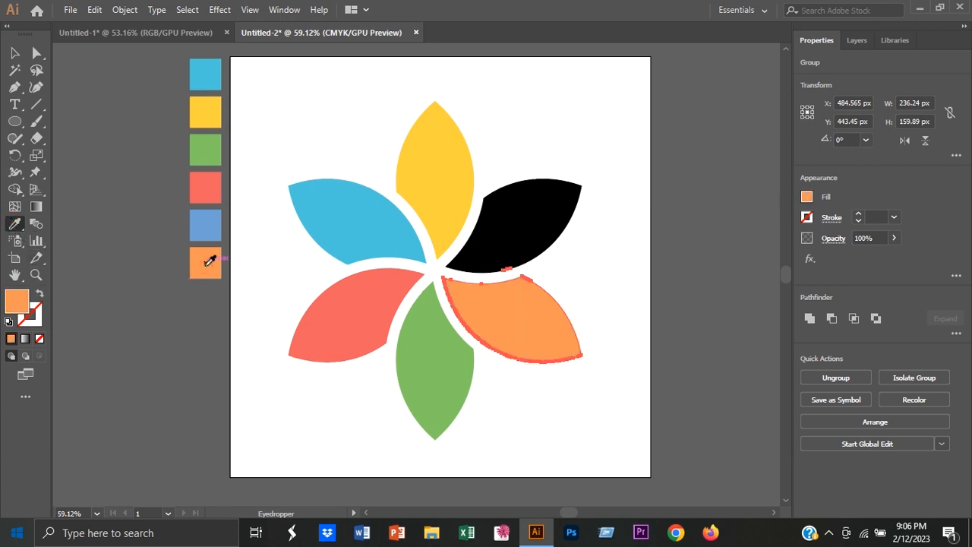
pyautogui.press('v')
pyautogui.click(500, 225)
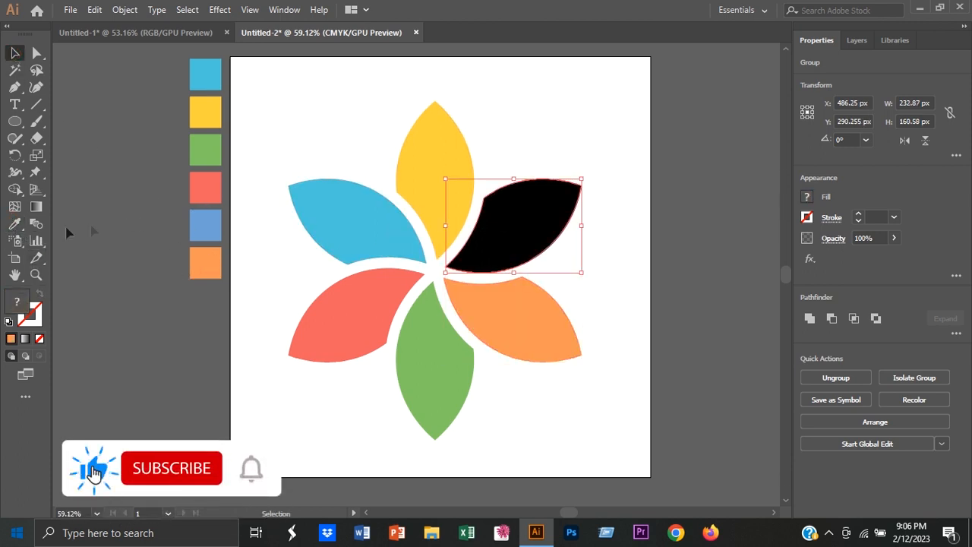
pyautogui.click(13, 224)
pyautogui.click(209, 222)
pyautogui.click(15, 52)
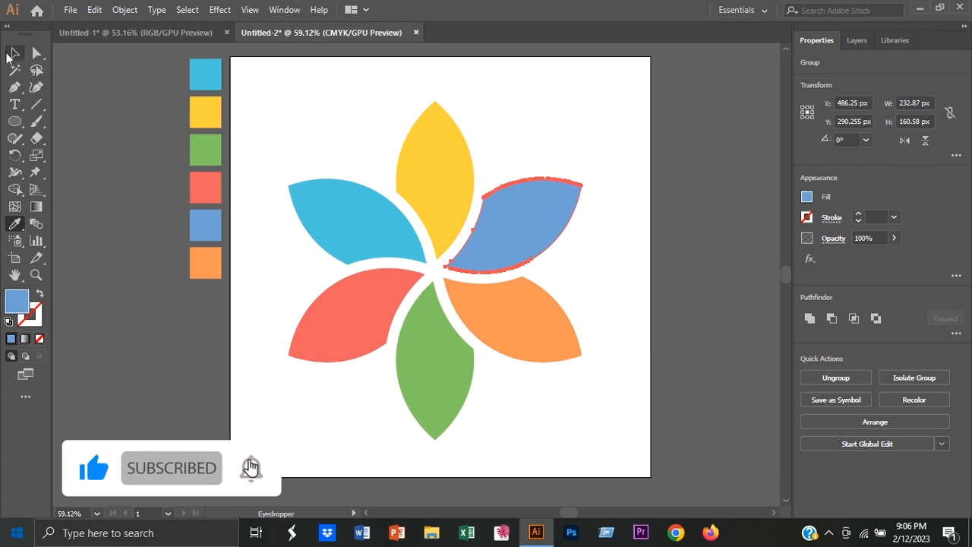
pyautogui.click(87, 175)
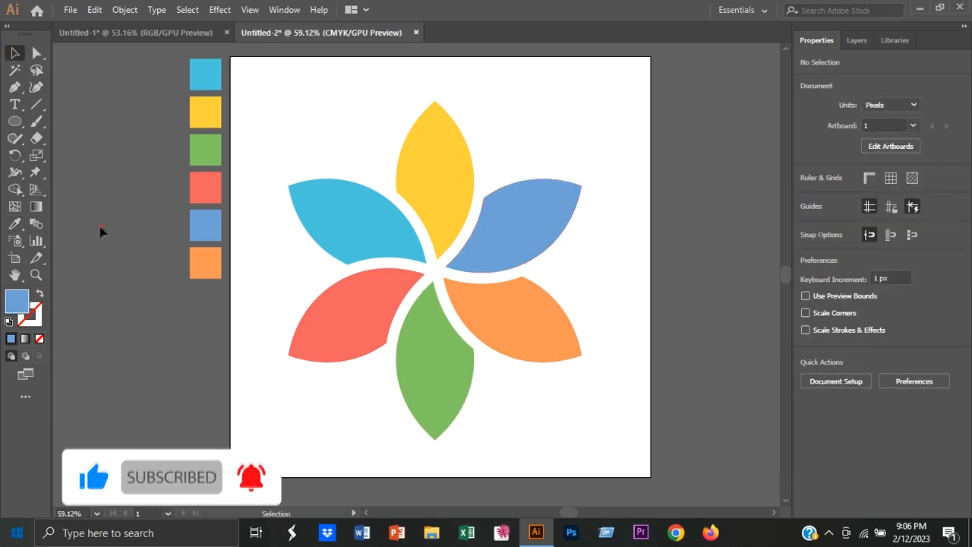
# - Group the six coloured petals into a single object
pyautogui.hotkey('ctrl', 'a')
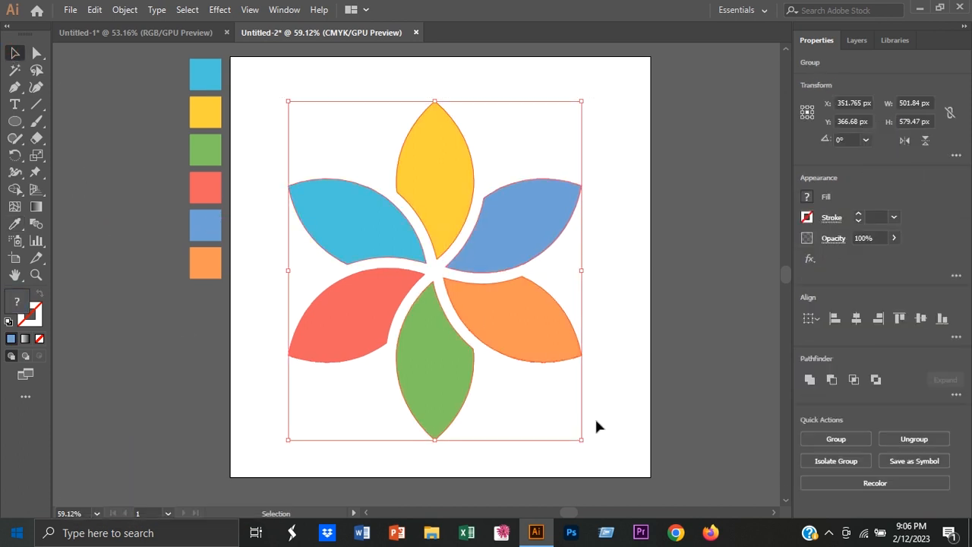
pyautogui.rightClick(597, 420)
pyautogui.click(667, 298)
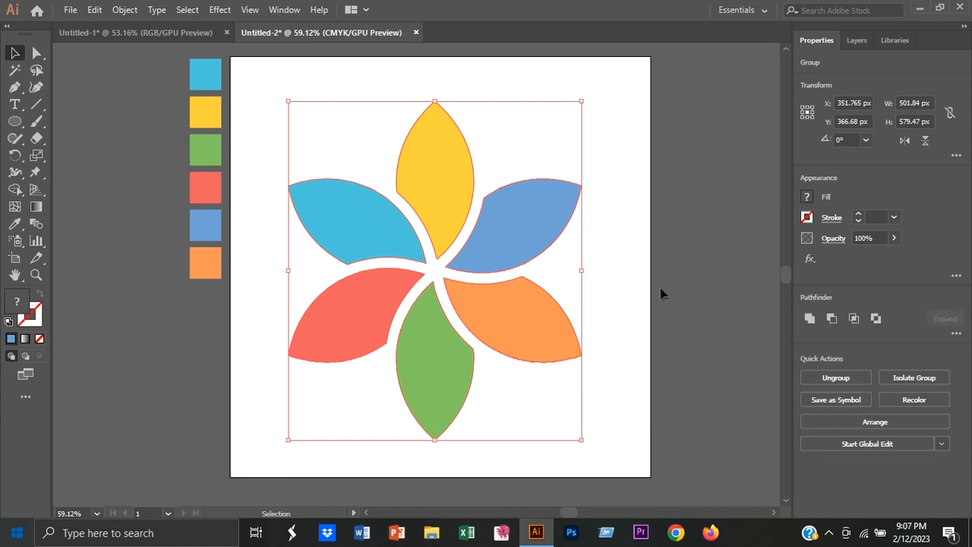
pyautogui.click(619, 258)
# - Apply a black Multiply Drop Shadow to the flower group with 76% opacity, 4 px X offset, 6 px Y offset and 2 px blur
pyautogui.click(531, 240)
pyautogui.click(222, 10)
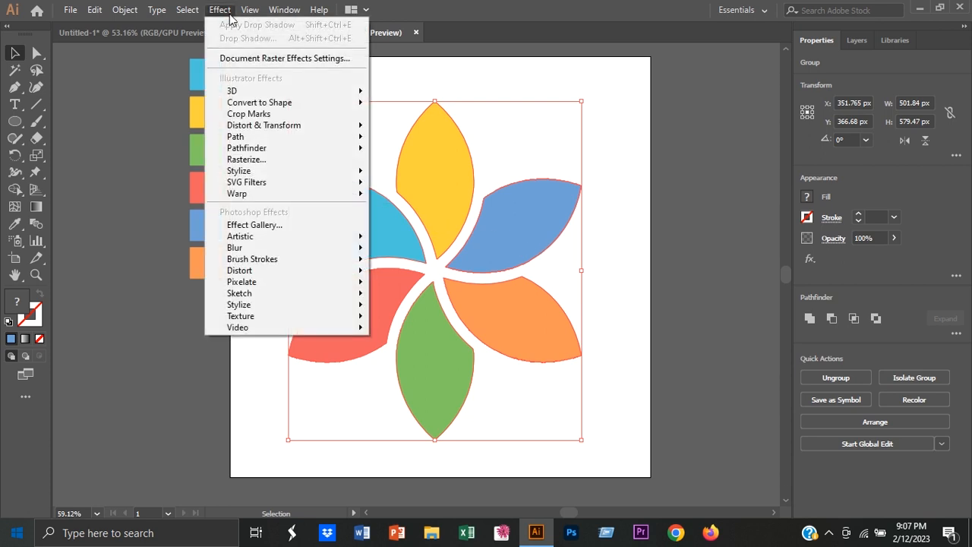
pyautogui.moveTo(266, 174)
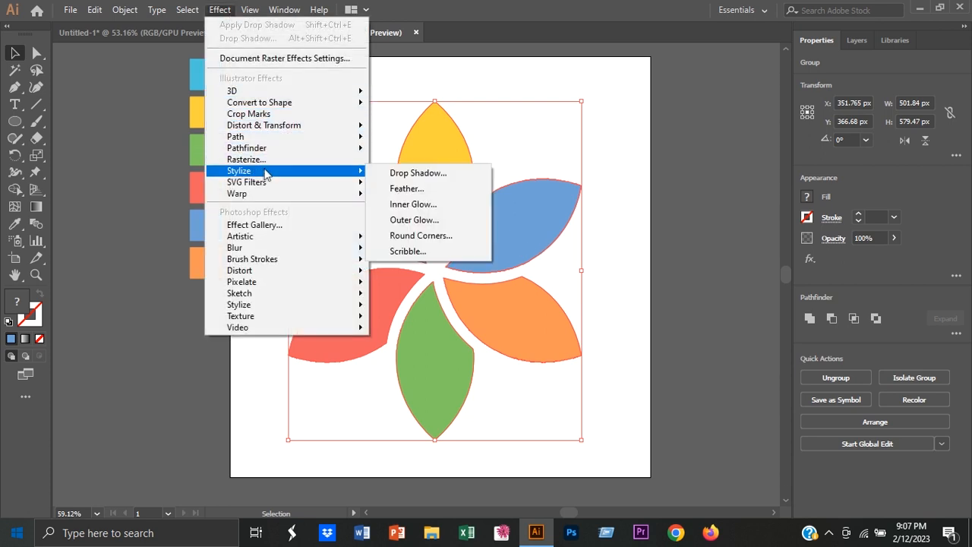
pyautogui.click(463, 174)
pyautogui.click(696, 268)
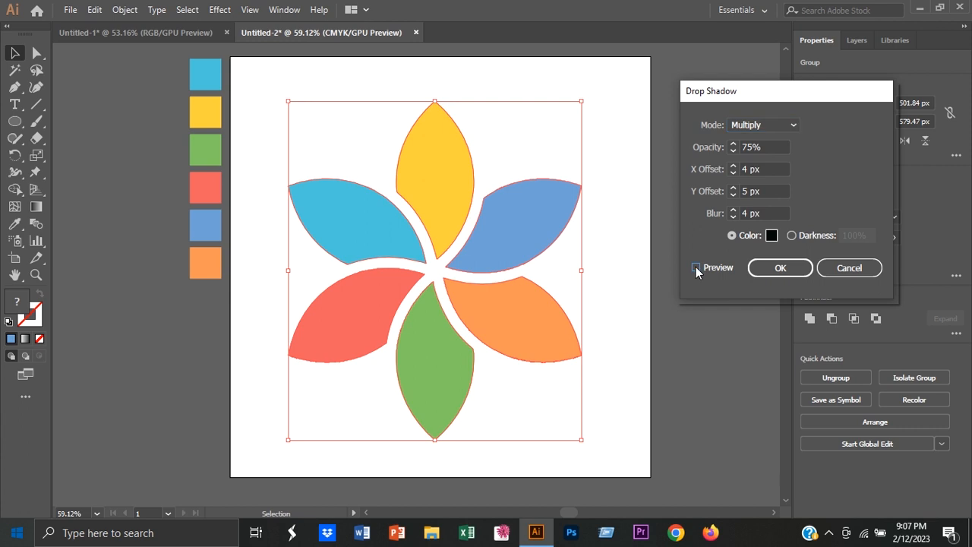
pyautogui.click(696, 268)
pyautogui.scroll(-2, 765, 214)
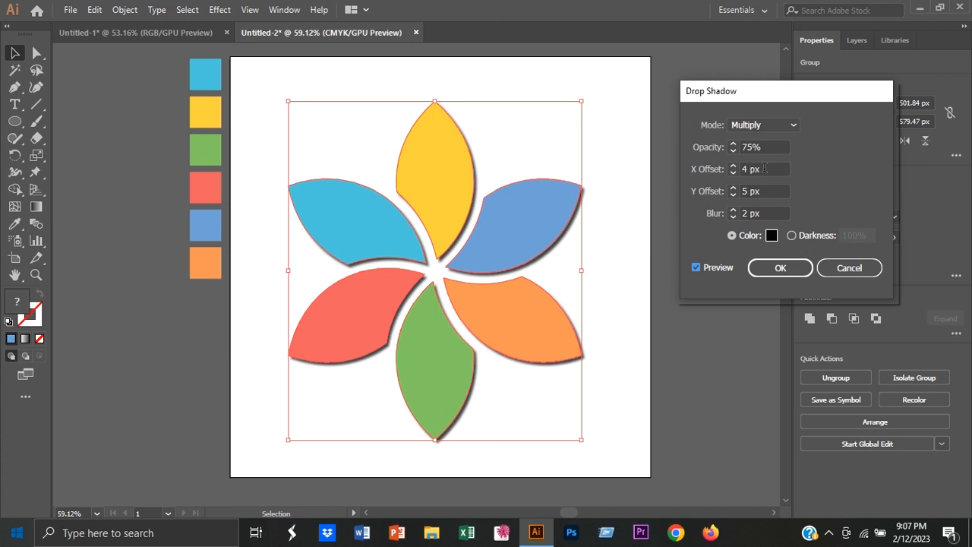
pyautogui.scroll(1, 765, 191)
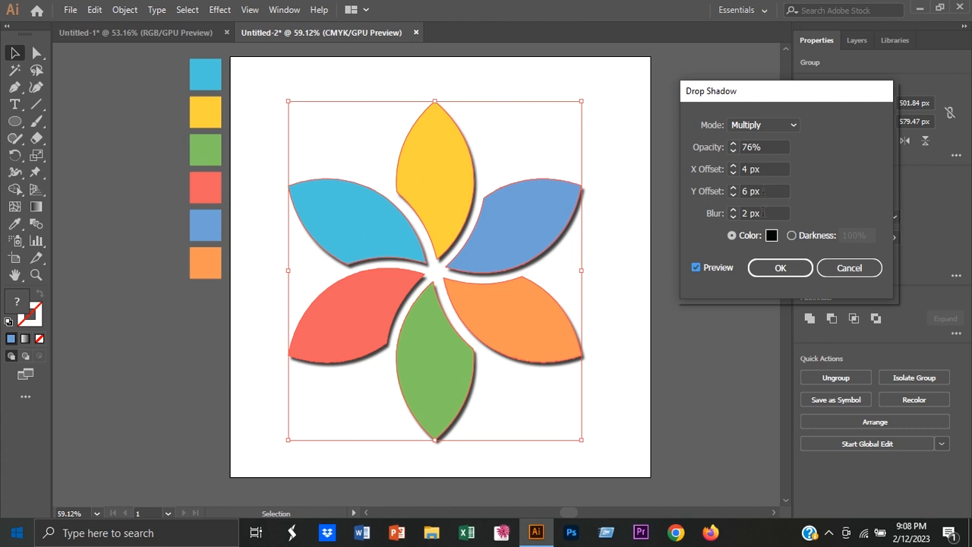
pyautogui.click(780, 267)
pyautogui.click(621, 138)
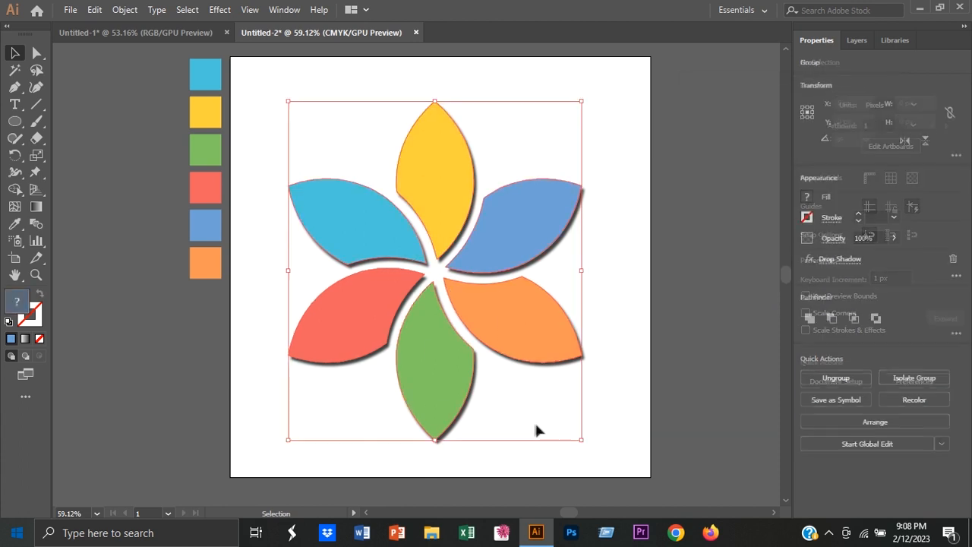
# - Enlarge the flower group proportionally about its centre to about 546 by 631 px, and collapse the properties area
pyautogui.moveTo(581, 100); pyautogui.dragTo(595, 86)
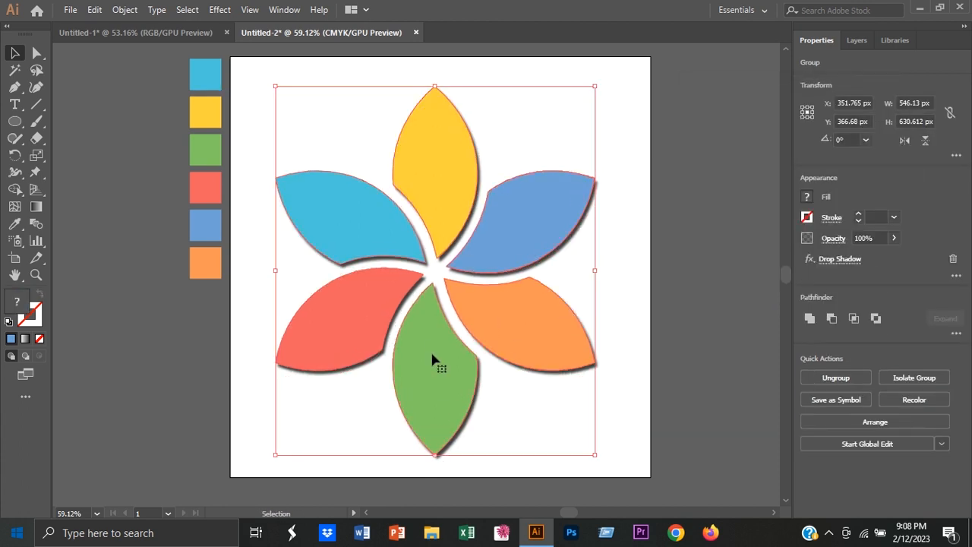
pyautogui.click(623, 275)
pyautogui.hotkey('ctrl', '0')
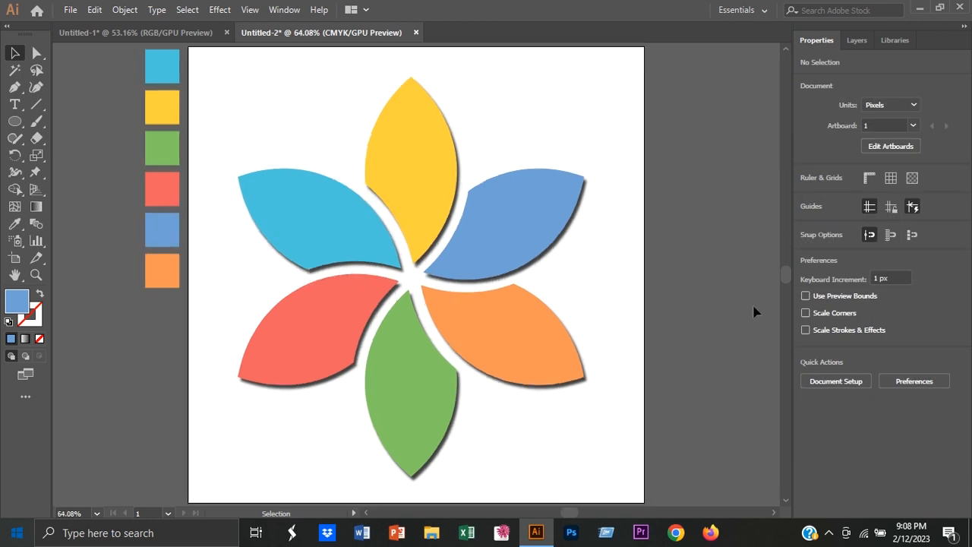
pyautogui.click(965, 27)
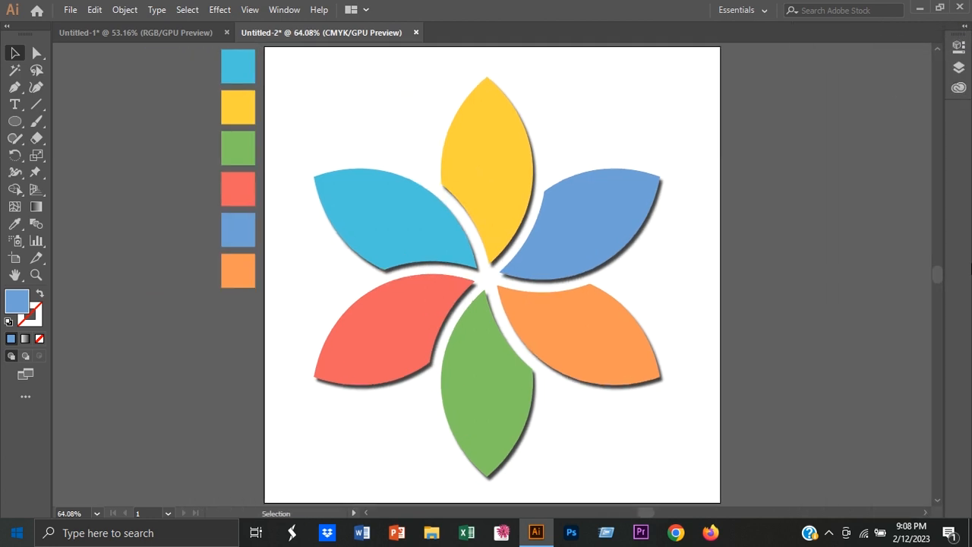